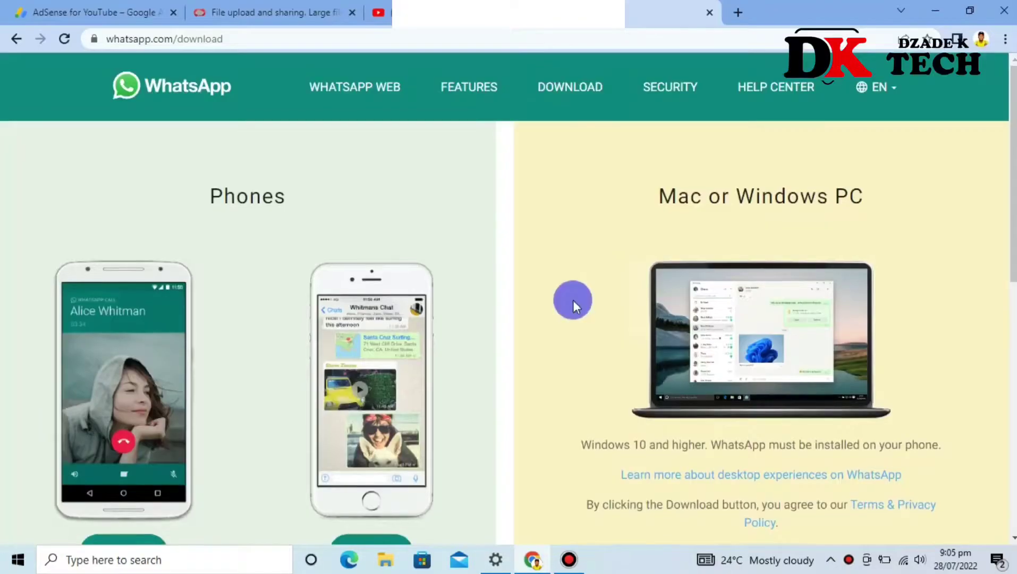
scroll(573, 300, down, 2)
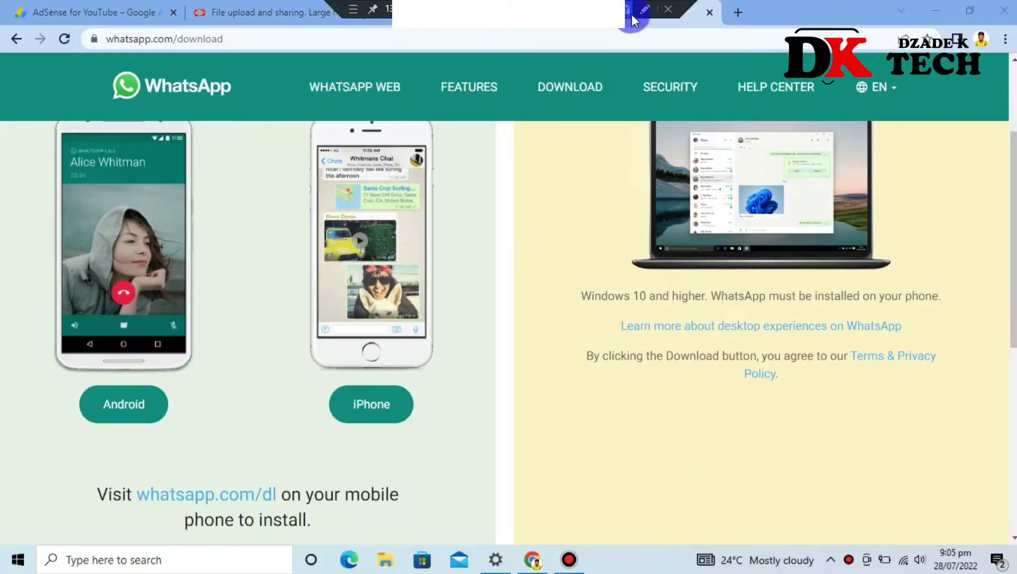
Outline the Windows 10 requirement note in red on screen, then clear the outline.
click(641, 19)
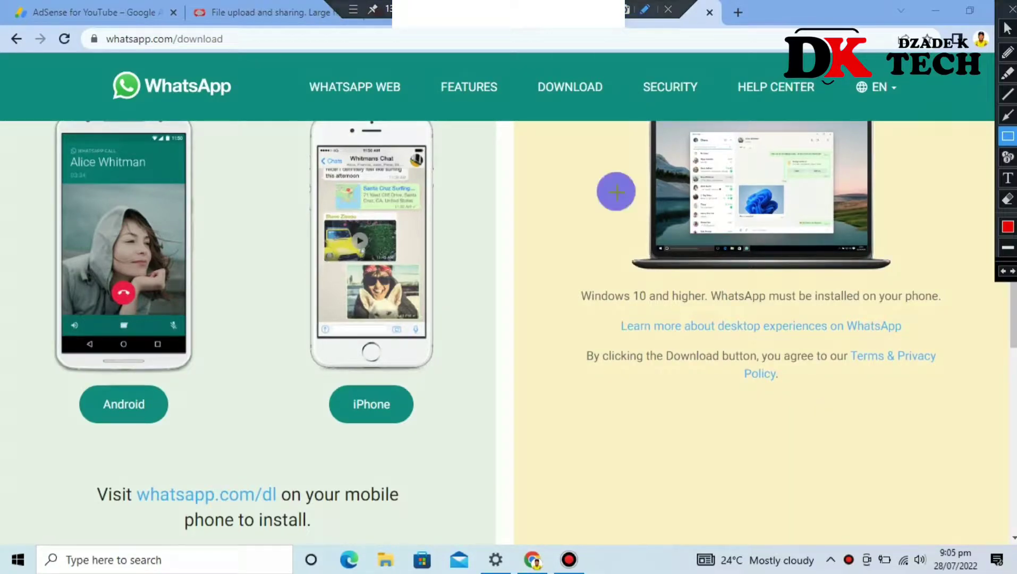
drag(547, 277, 762, 398)
drag(831, 410, 957, 404)
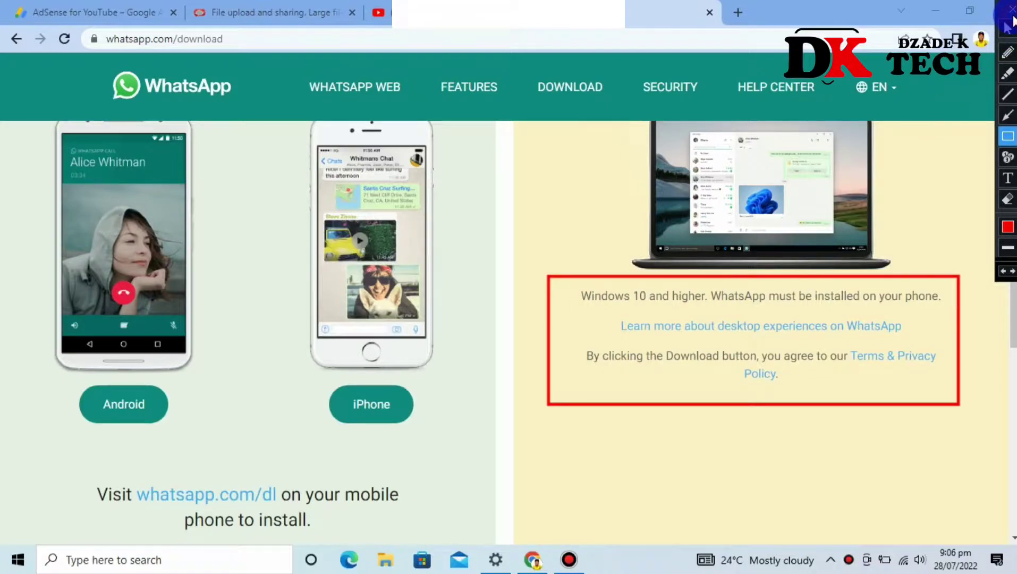
click(1013, 14)
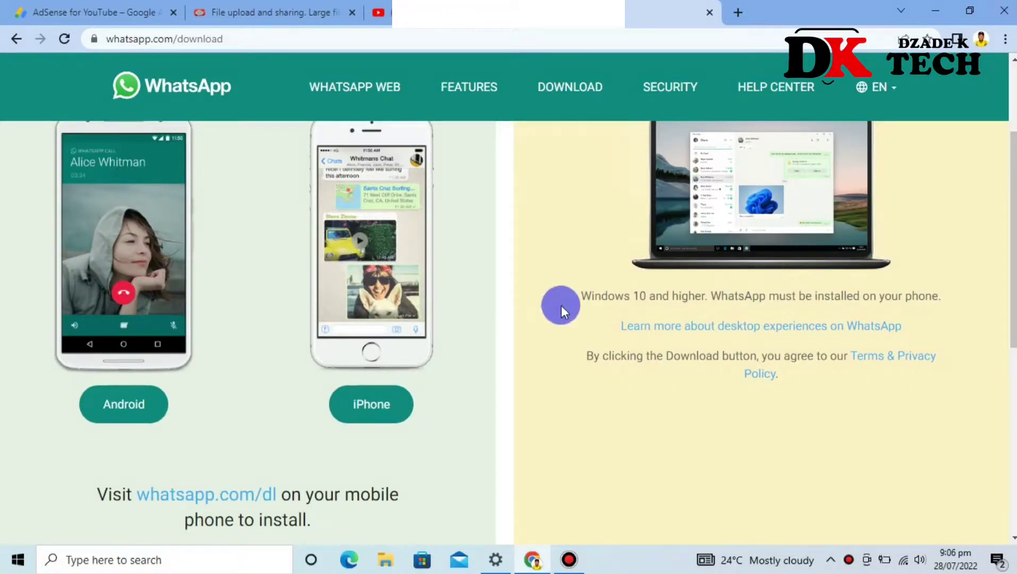
scroll(570, 306, up, 1)
scroll(570, 304, up, 1)
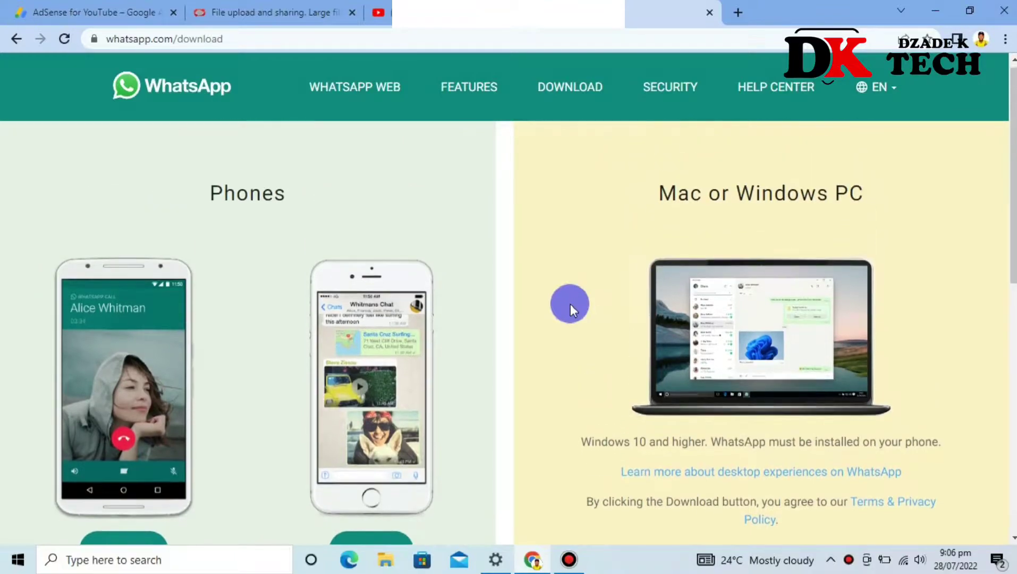
scroll(571, 305, up, 1)
scroll(618, 347, down, 1)
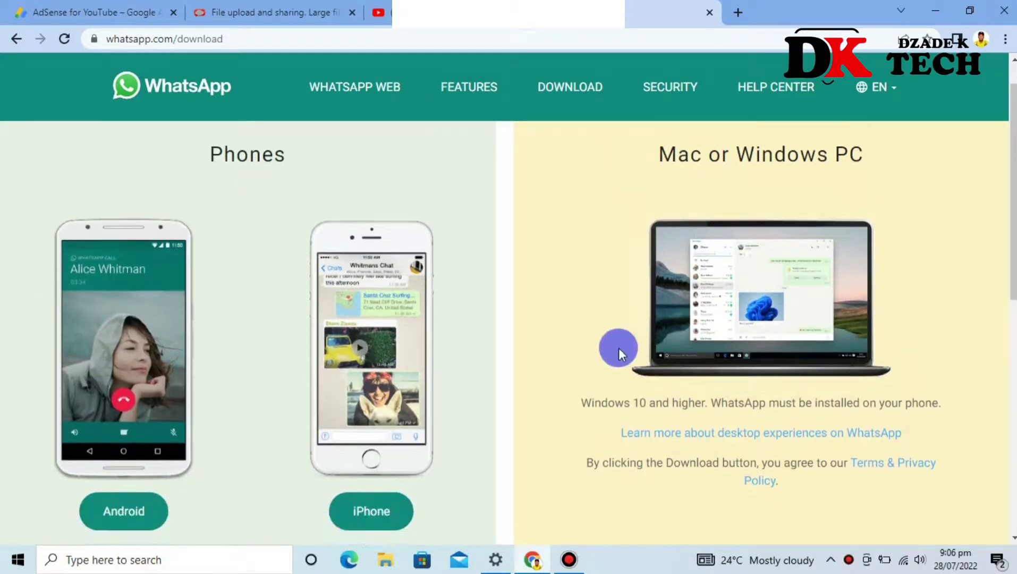
scroll(618, 348, down, 5)
scroll(618, 348, down, 2)
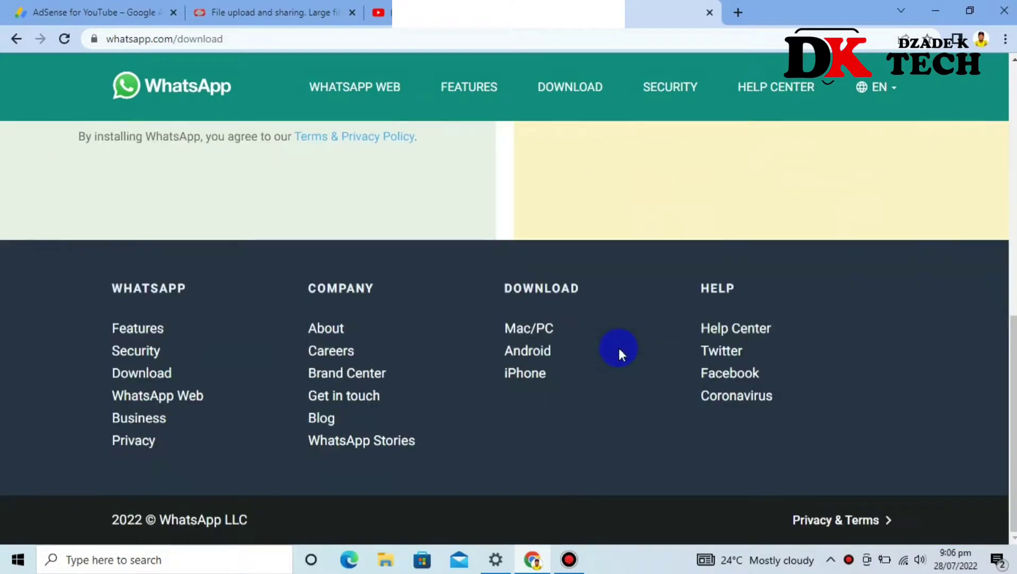
On the Uptodown Mac/PC download page, briefly outline the logo, then download the WhatsApp installer.
click(518, 332)
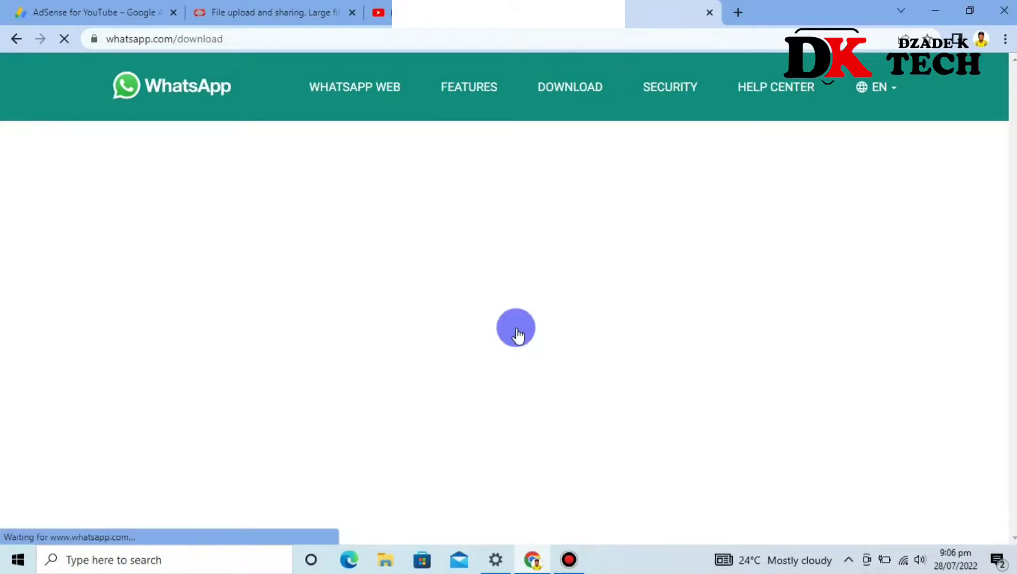
scroll(734, 259, down, 1)
scroll(735, 259, down, 1)
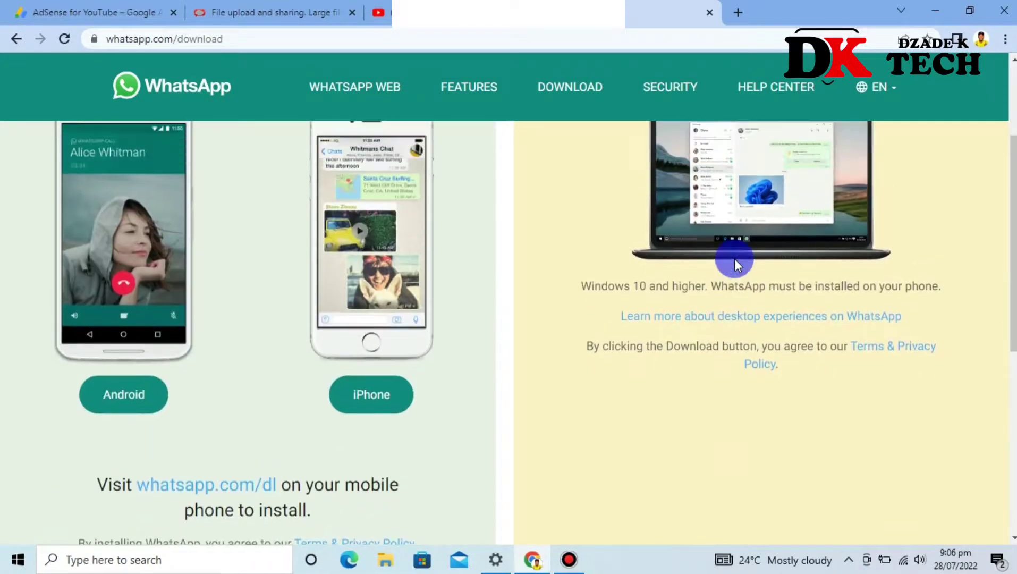
scroll(735, 259, up, 2)
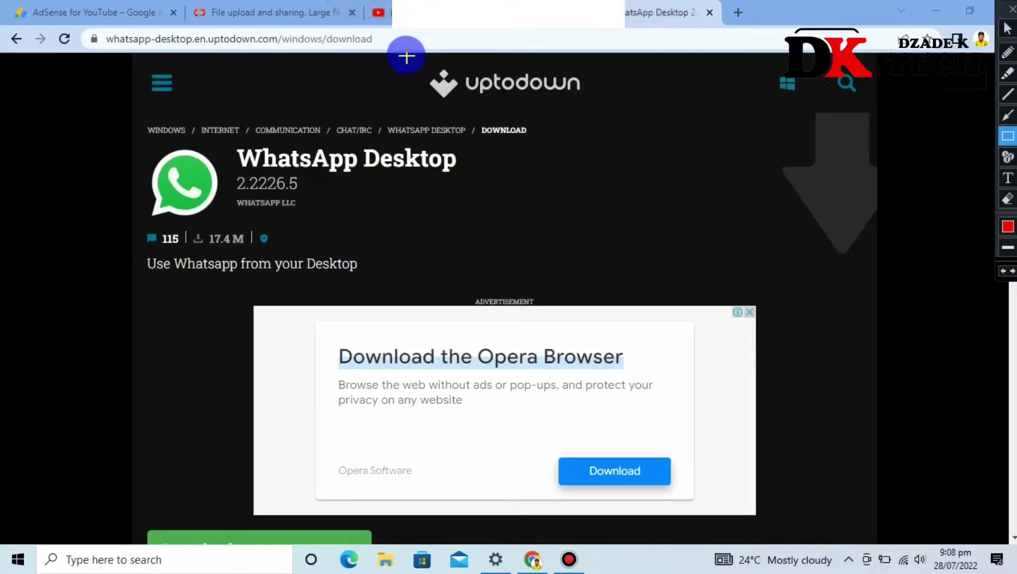
drag(406, 57, 629, 116)
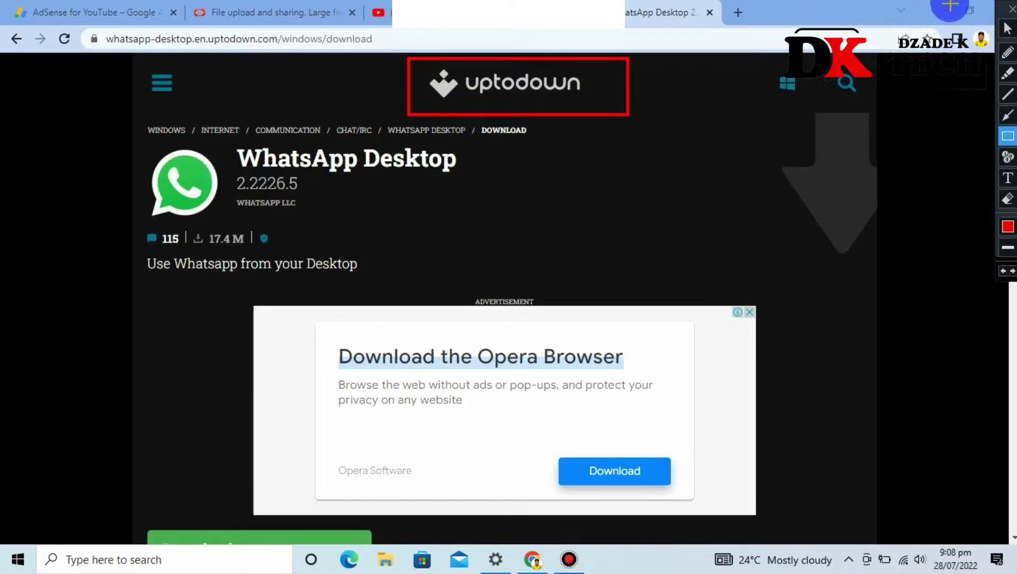
click(1008, 17)
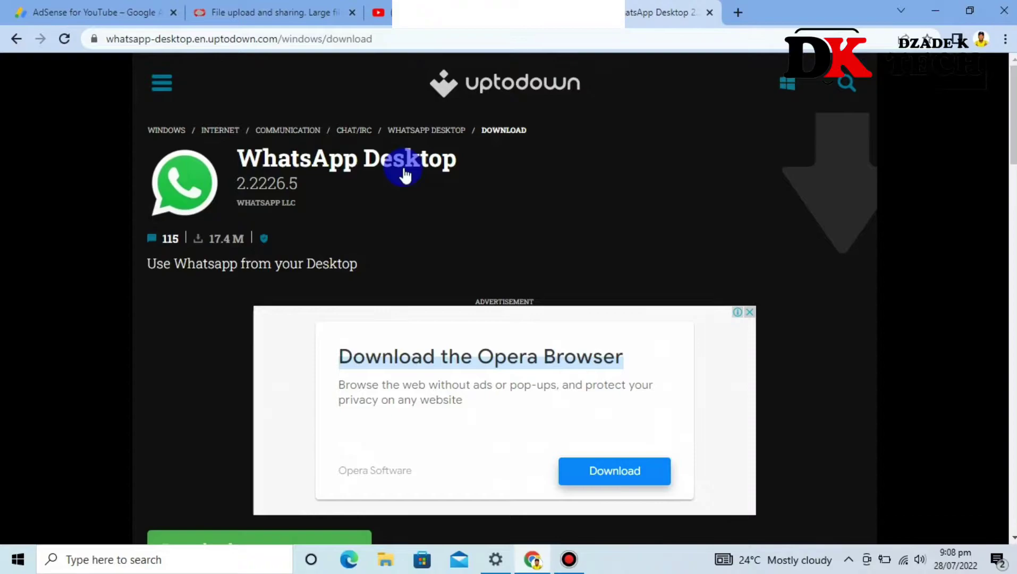
scroll(404, 167, down, 3)
scroll(404, 175, down, 1)
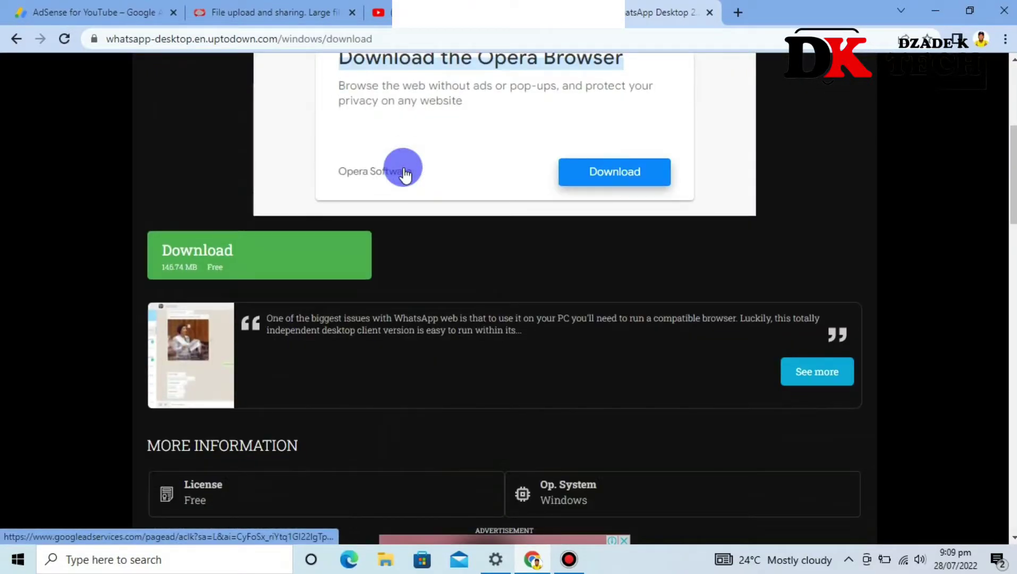
click(250, 259)
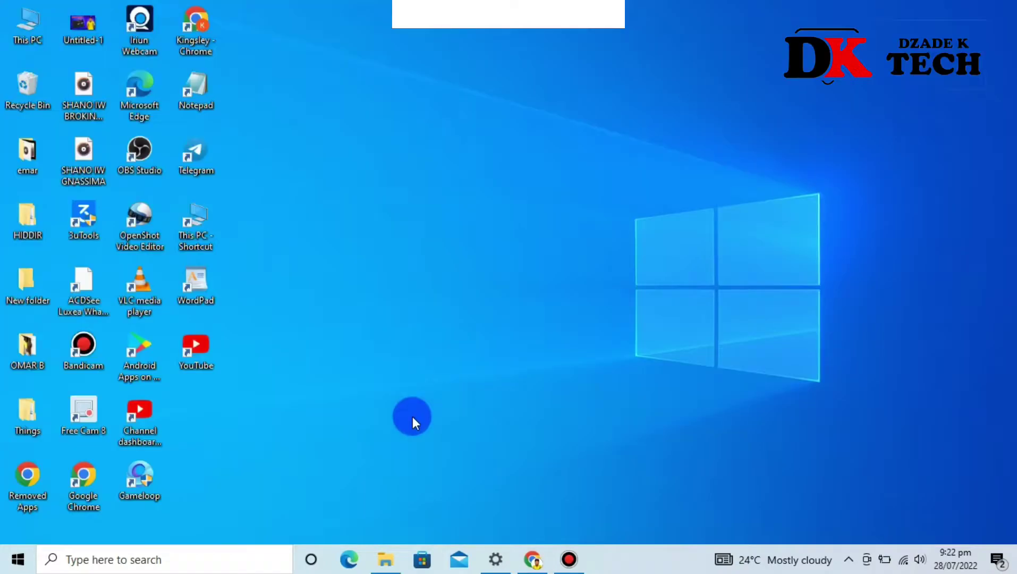
Run the downloaded WhatsApp installer from the Downloads folder as administrator.
click(402, 566)
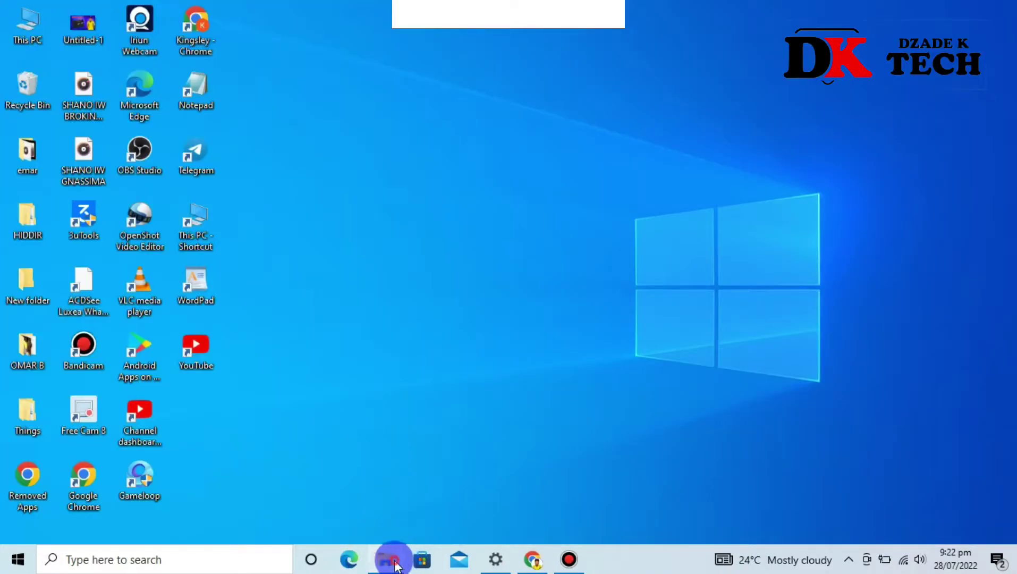
click(509, 203)
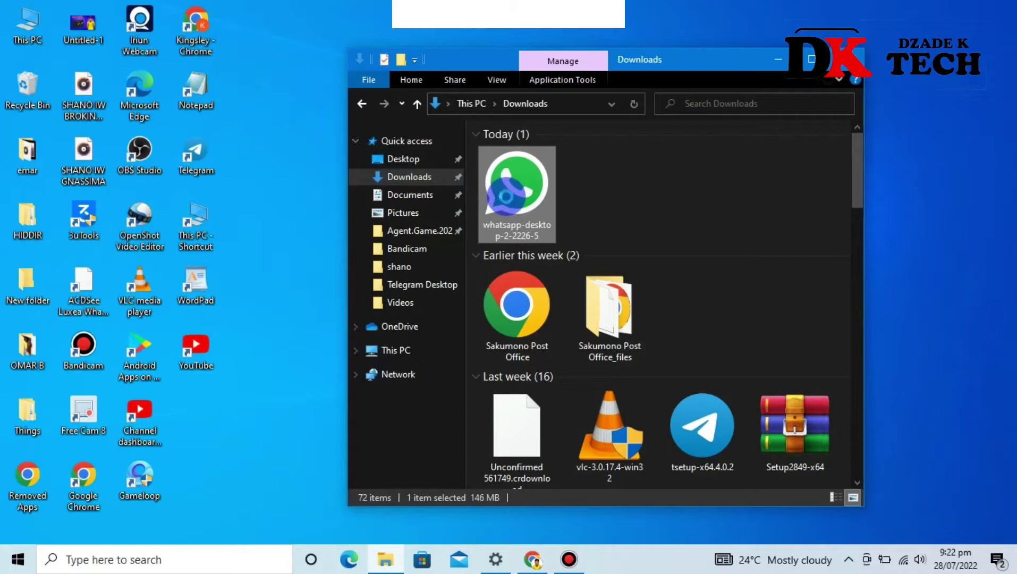
right_click(506, 197)
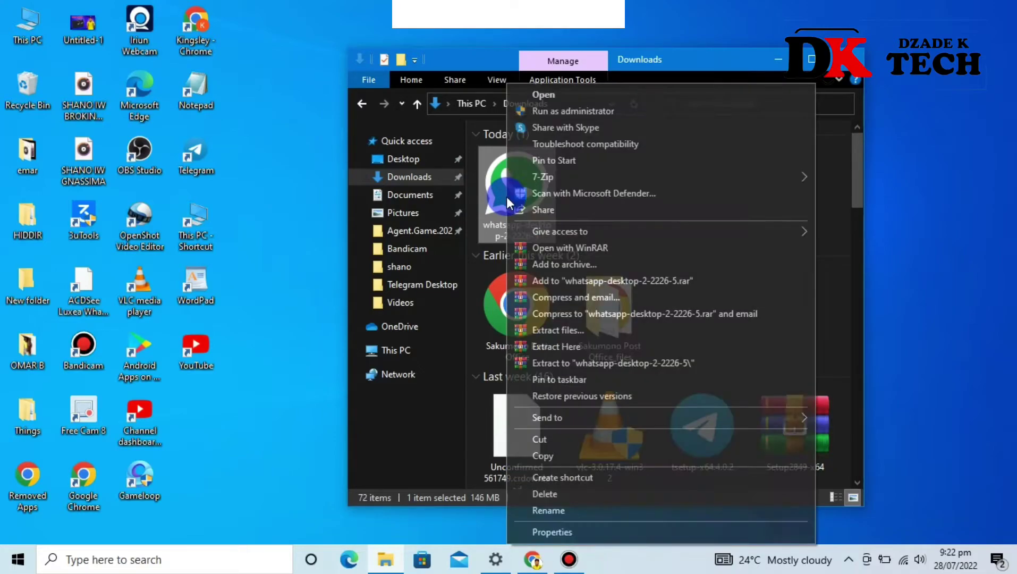
click(560, 110)
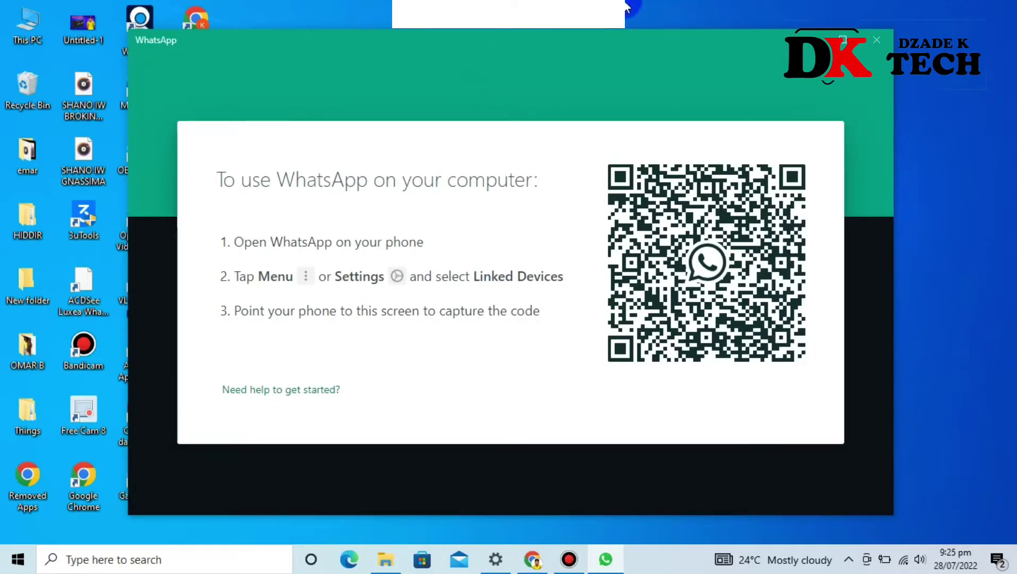
Outline the three phone-linking instructions beside the QR code in red.
click(644, 9)
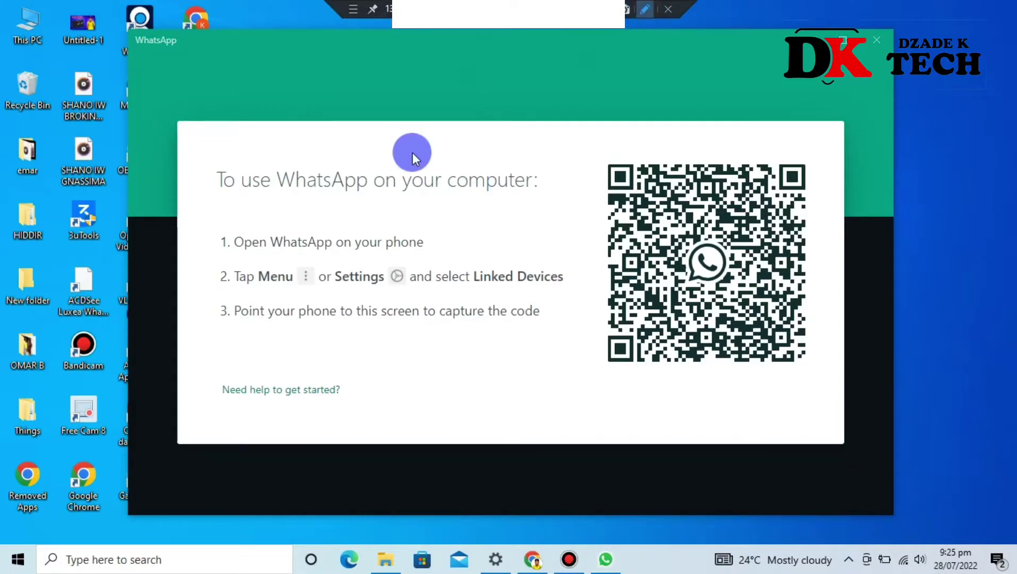
drag(199, 158, 587, 334)
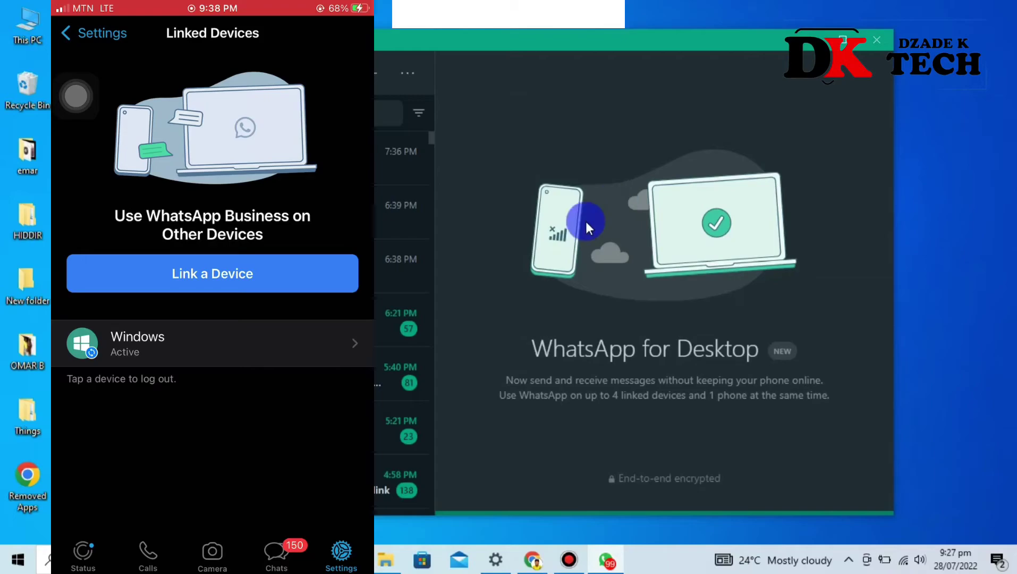
mouse_move(402, 266)
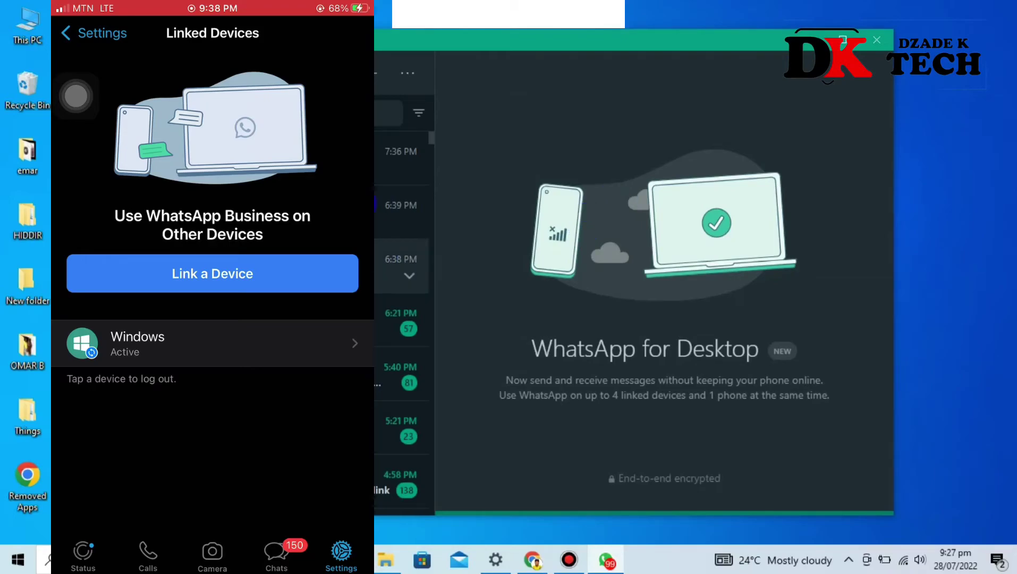
scroll(404, 317, down, 2)
scroll(404, 318, down, 2)
scroll(404, 318, down, 2)
scroll(404, 318, down, 2)
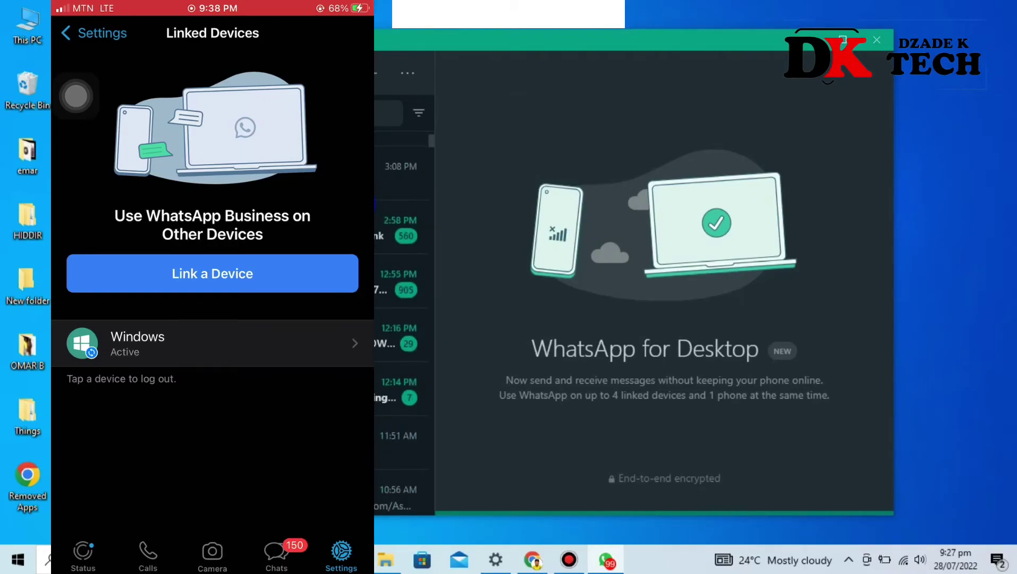
scroll(403, 319, down, 1)
scroll(403, 318, down, 2)
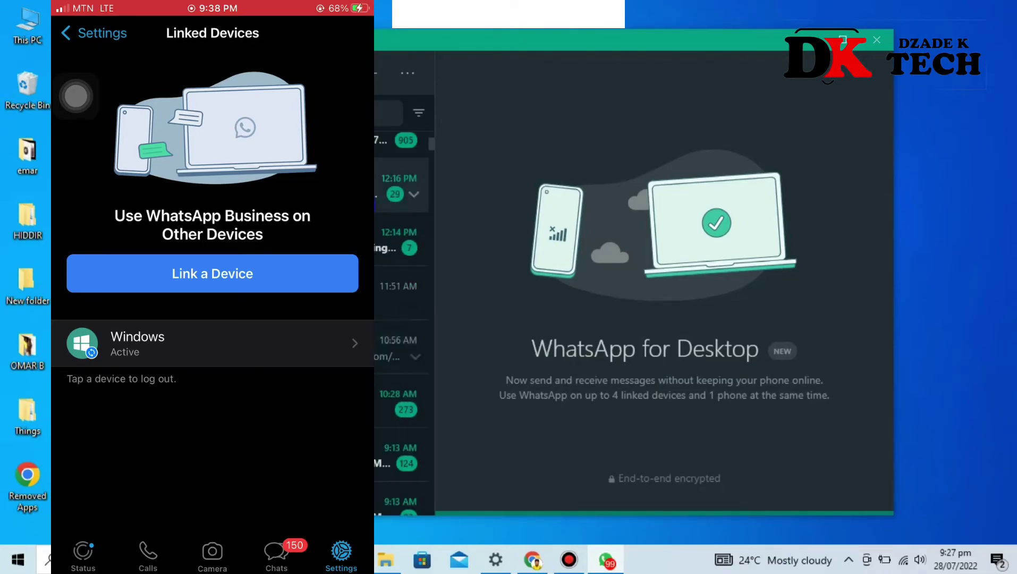
scroll(403, 318, up, 1)
scroll(404, 318, up, 3)
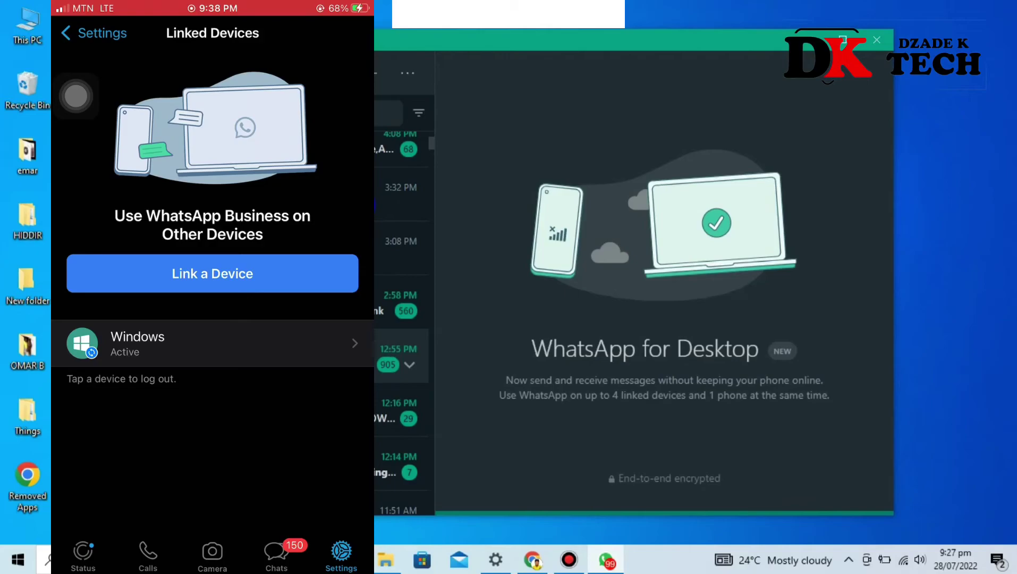
scroll(404, 318, up, 2)
scroll(404, 318, up, 2)
scroll(404, 318, up, 1)
scroll(404, 318, up, 1)
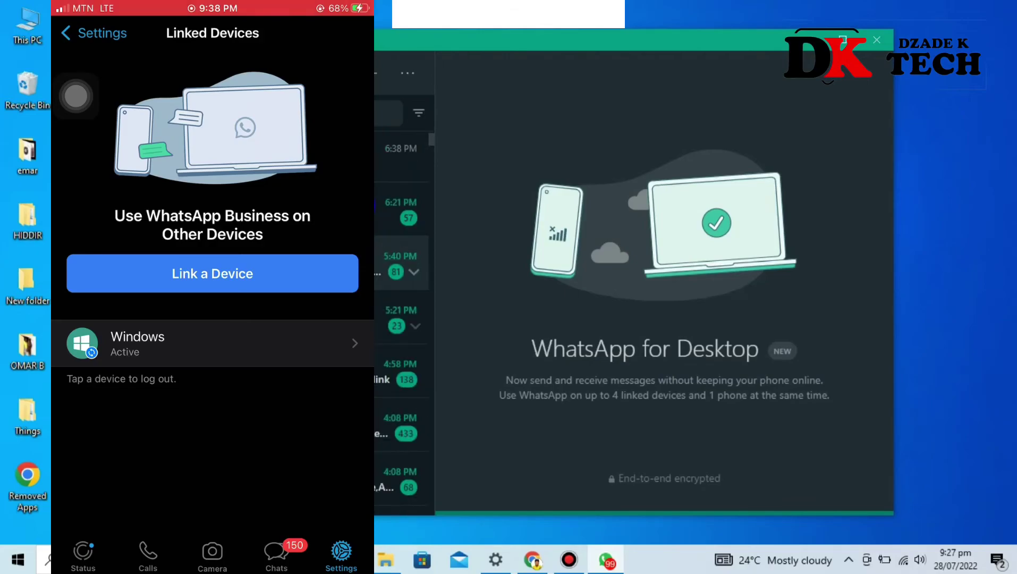
scroll(403, 319, up, 1)
scroll(404, 318, up, 1)
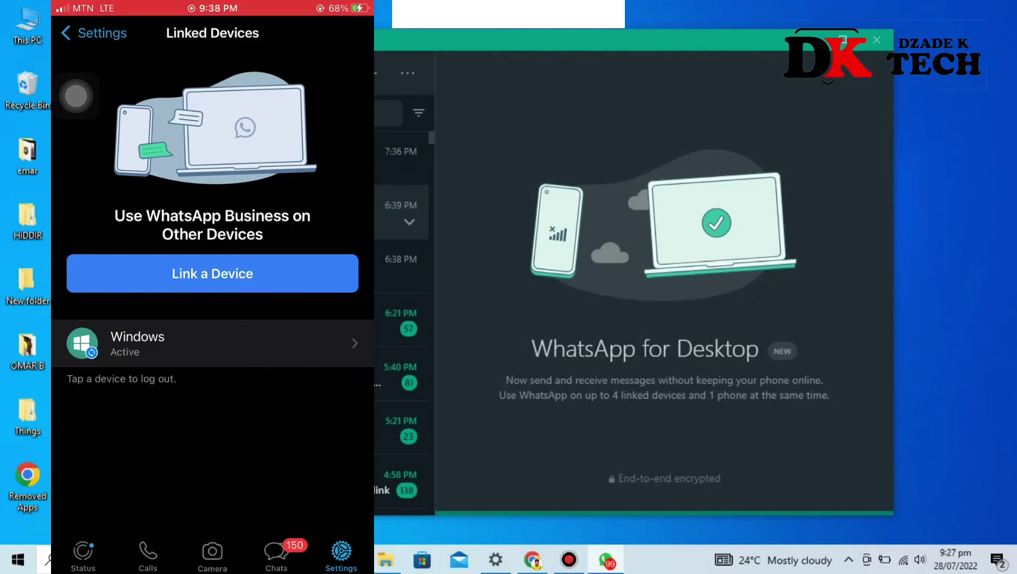
scroll(404, 318, down, 3)
scroll(404, 318, down, 2)
scroll(403, 318, down, 2)
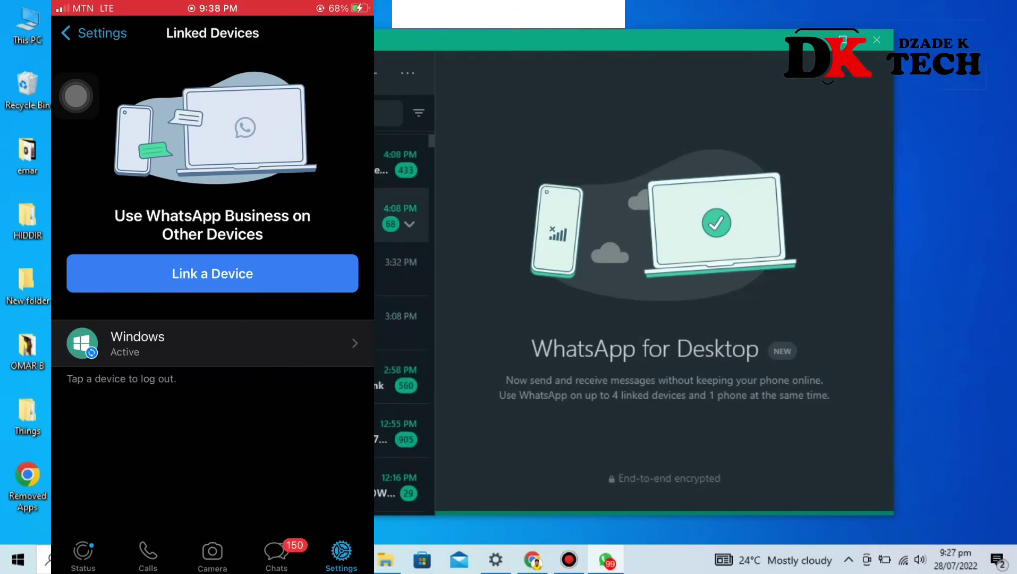